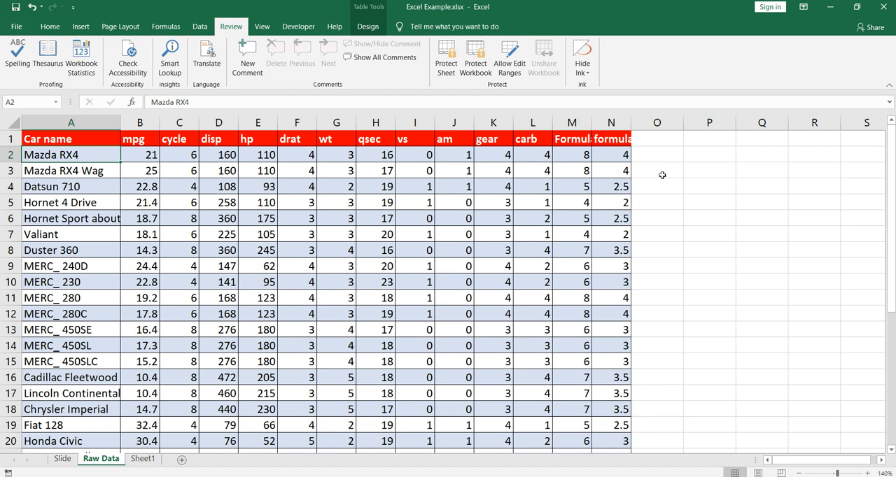
Enter "Mazda-RX4" in cell P2 beside the car table.
{"action": "left_click", "coordinate": [704, 156]}
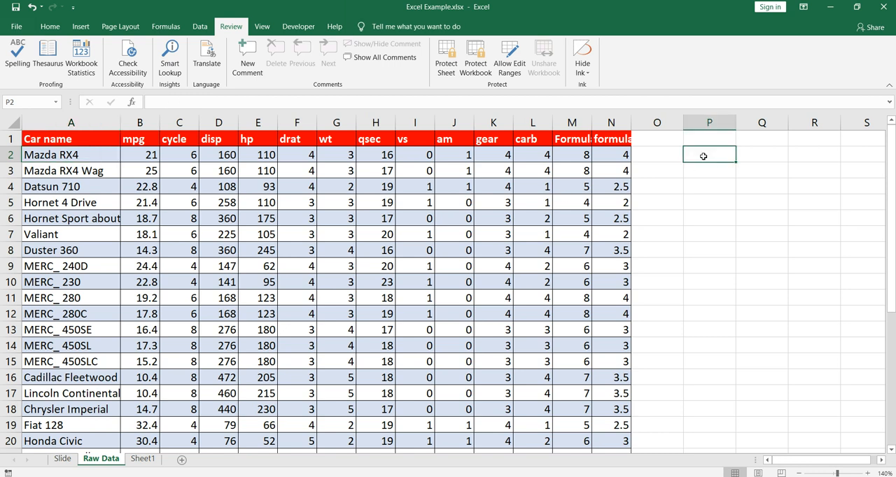
{"action": "type", "text": "Mazda-RX"}
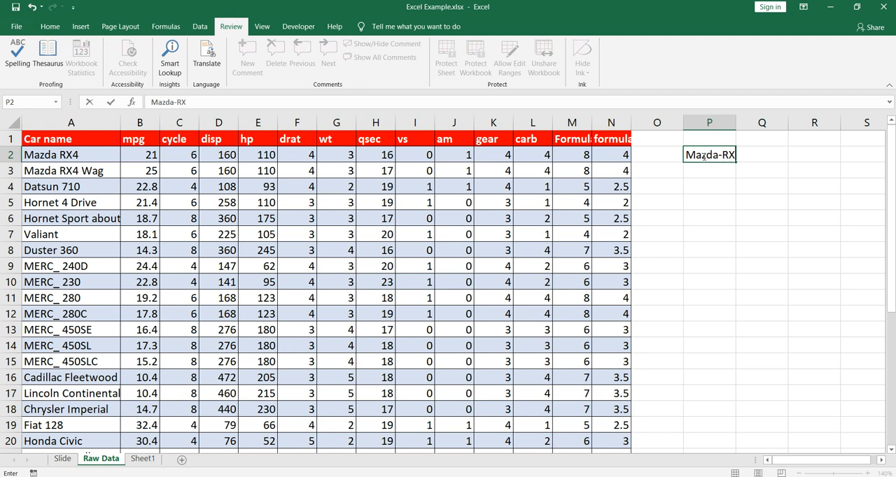
{"action": "type", "text": "4"}
{"action": "key", "text": "Return"}
{"action": "left_click", "coordinate": [702, 157]}
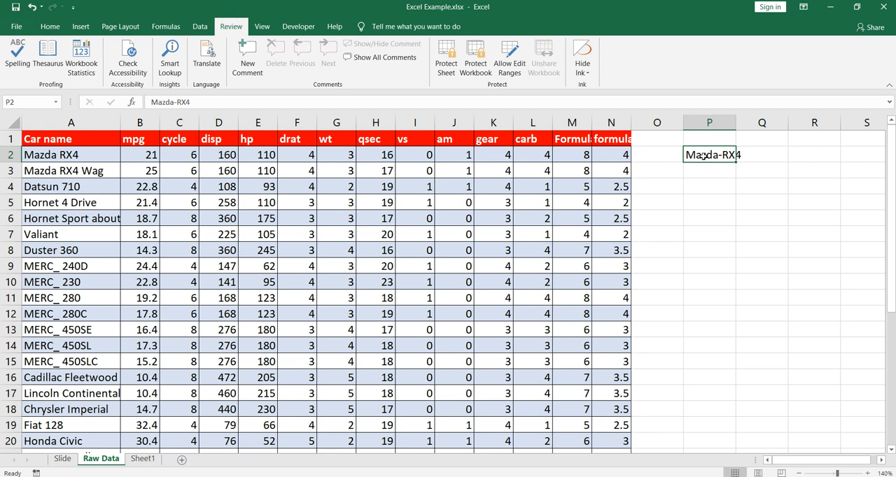
Edit the car name in A2 to read "Mazda-RX4", with a hyphen in place of the space.
{"action": "key", "text": "Left"}
{"action": "key", "text": "Left"}
{"action": "key", "text": "ctrl+Left"}
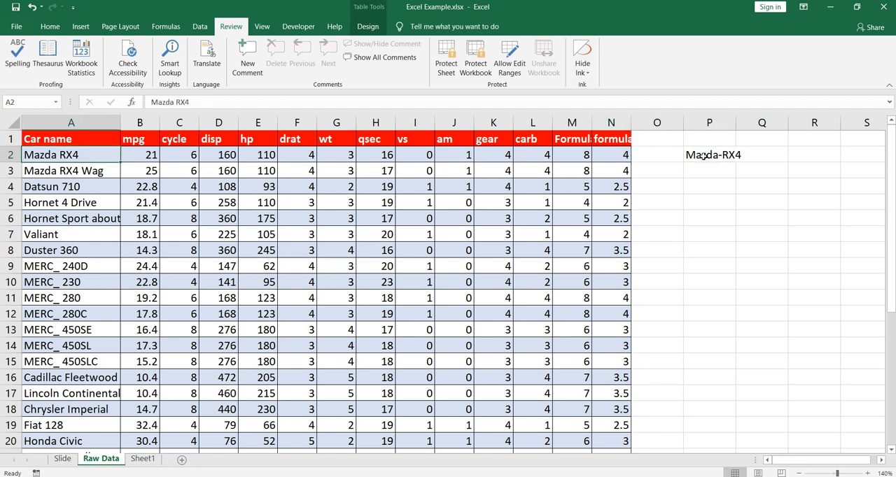
{"action": "key", "text": "F2"}
{"action": "key", "text": "Left"}
{"action": "key", "text": "Left"}
{"action": "key", "text": "Left"}
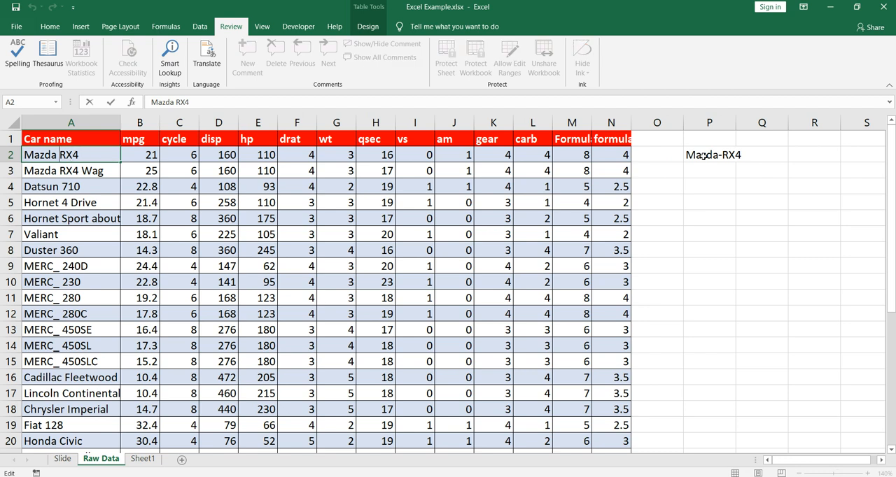
{"action": "key", "text": "BackSpace"}
{"action": "type", "text": "-"}
{"action": "key", "text": "Return"}
Replace the space before "Wag" in the A3 car name with a hyphen.
{"action": "key", "text": "F2"}
{"action": "key", "text": "Left"}
{"action": "key", "text": "Left"}
{"action": "key", "text": "Left"}
{"action": "key", "text": "Left"}
{"action": "key", "text": "BackSpace"}
{"action": "type", "text": "-"}
{"action": "key", "text": "Return"}
Replace the space after "Mazda" in A3 with a hyphen, making the name "Mazda-RX4-Wag".
{"action": "key", "text": "Up"}
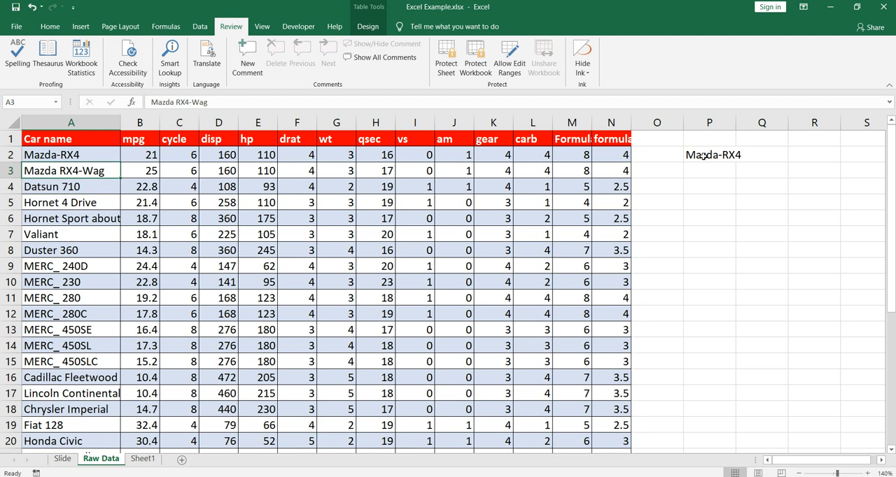
{"action": "key", "text": "F2"}
{"action": "key", "text": "BackSpace"}
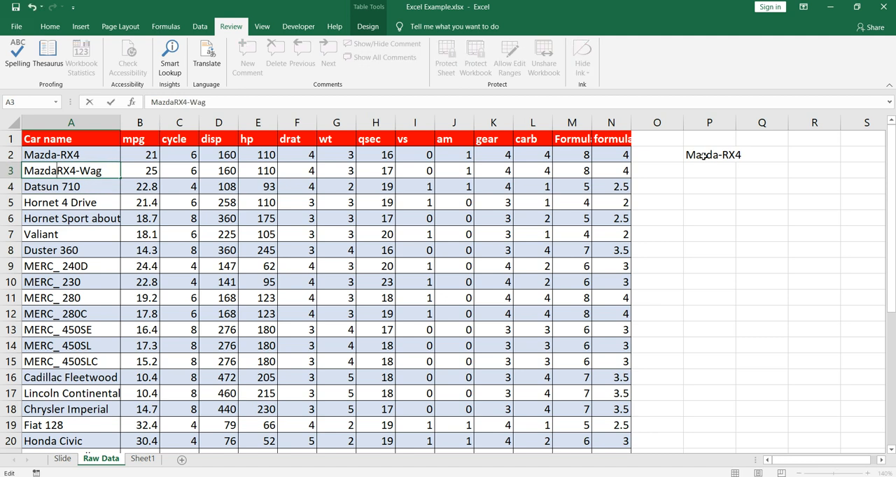
{"action": "type", "text": "-"}
{"action": "key", "text": "Return"}
{"action": "key", "text": "Up"}
{"action": "key", "text": "Up"}
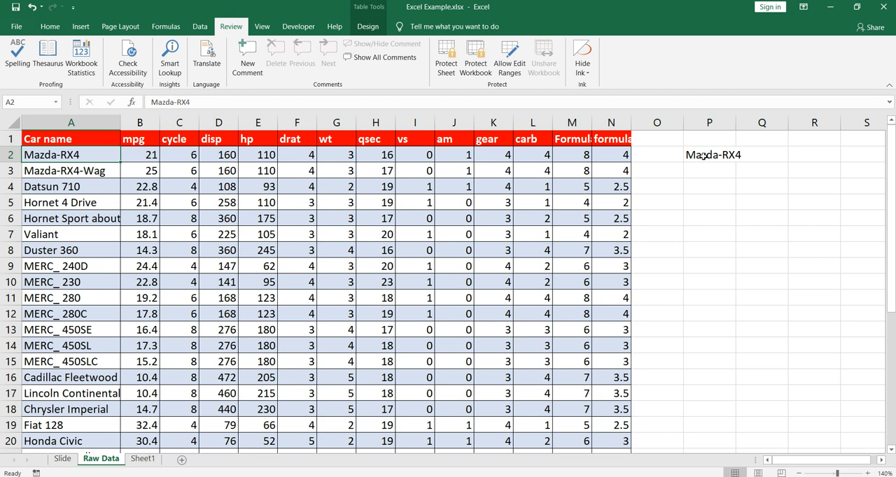
Undo the hyphen edits made to the car names in A2 and A3.
{"action": "key", "text": "ctrl+z"}
{"action": "key", "text": "ctrl+z"}
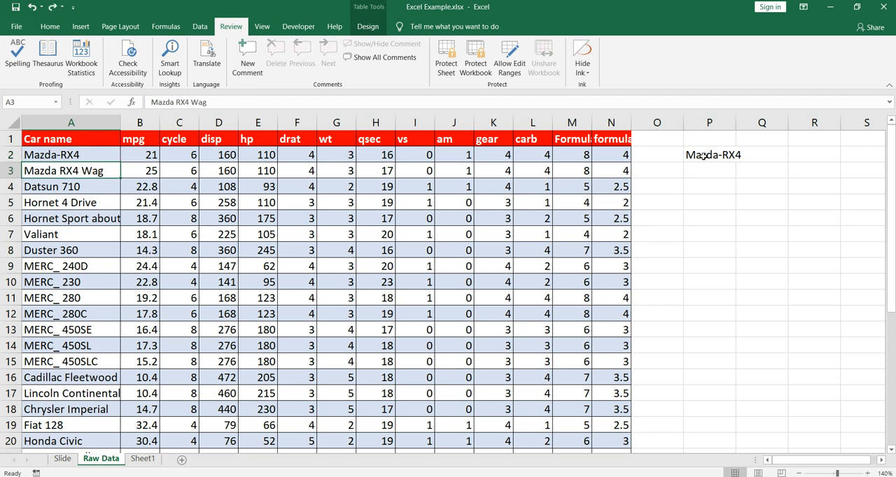
{"action": "key", "text": "ctrl+z"}
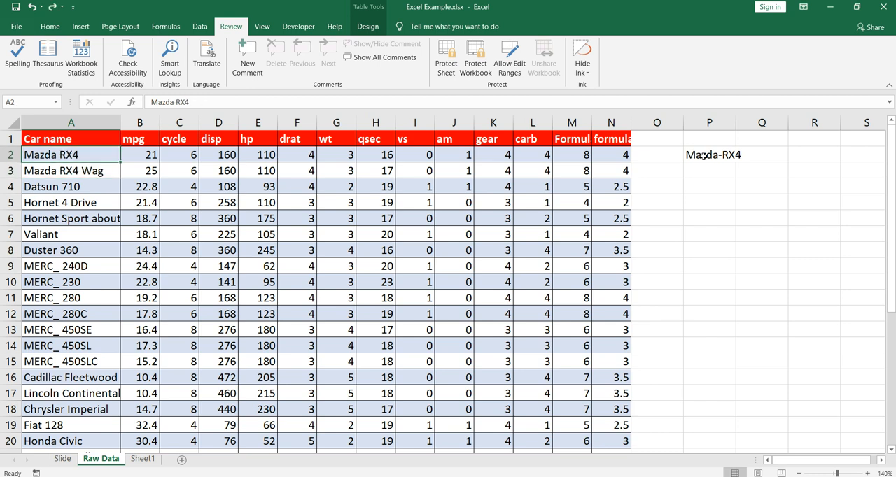
{"action": "key", "text": "Up"}
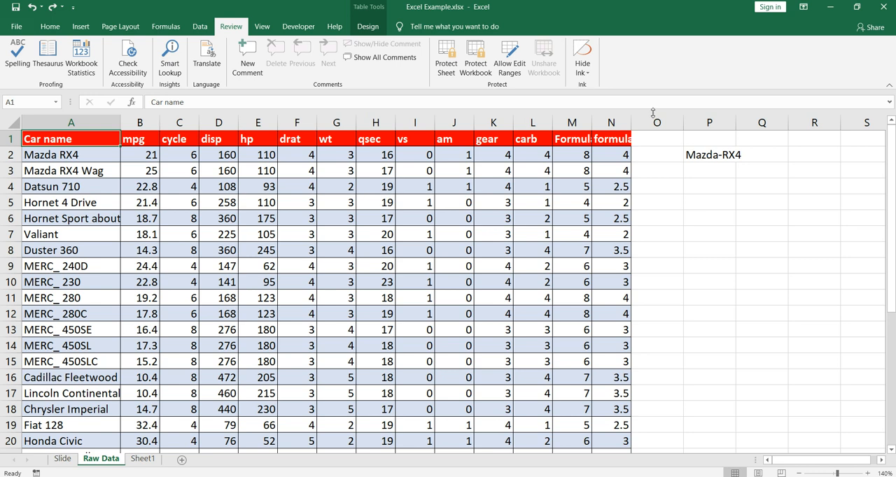
Widen column N until its full header fits and select the whole car table, A1 to N34.
{"action": "left_click_drag", "start_coordinate": [633, 123], "coordinate": [649, 123]}
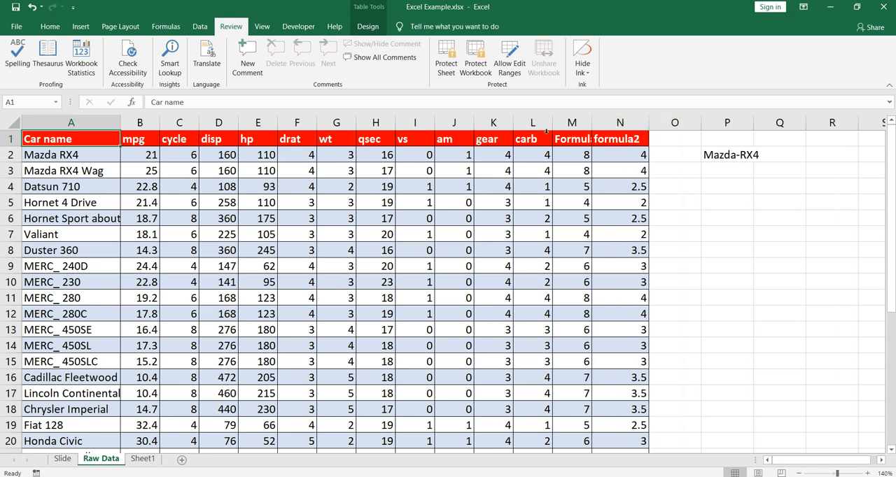
{"action": "left_click", "coordinate": [448, 141]}
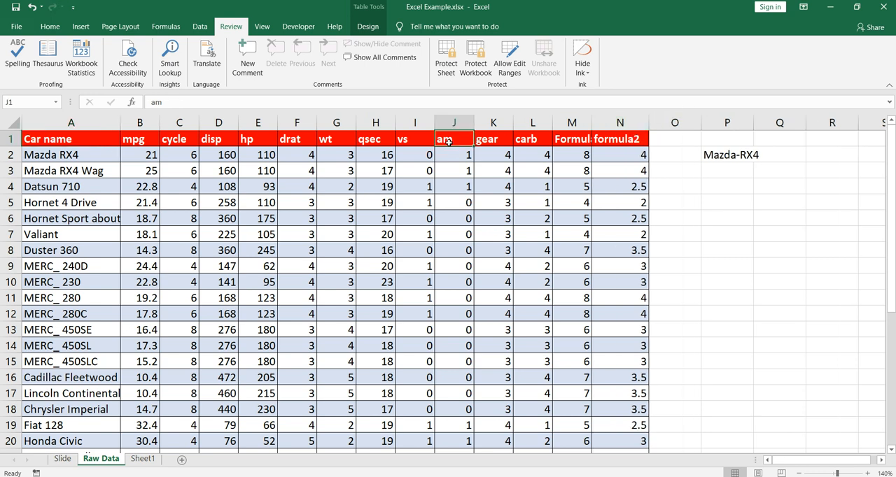
{"action": "key", "text": "Home"}
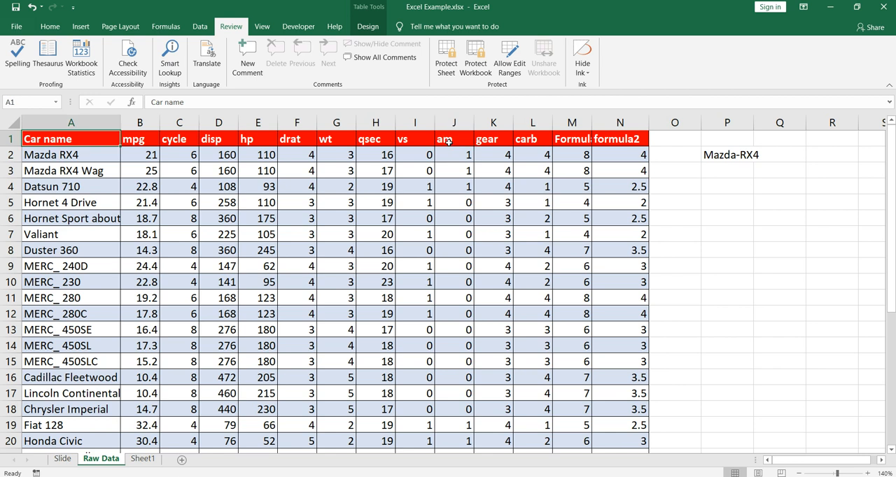
{"action": "key", "text": "ctrl+shift+Down"}
{"action": "key", "text": "ctrl+shift+Right"}
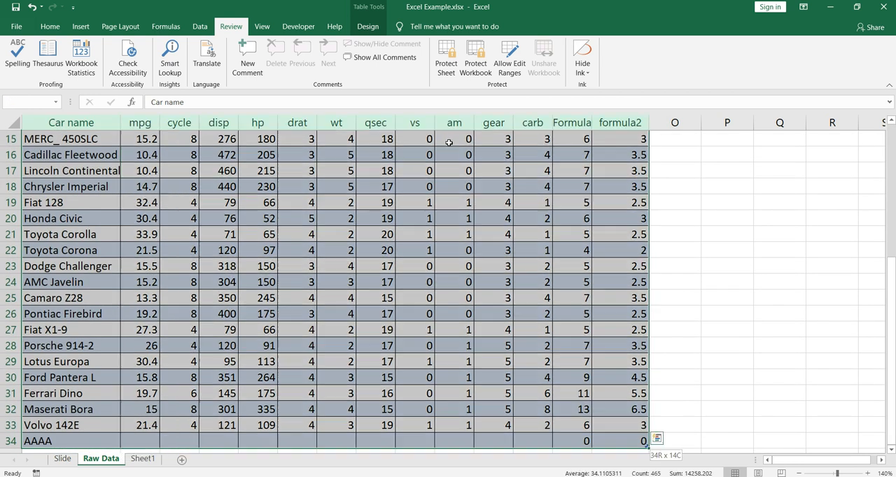
{"action": "scroll", "coordinate": [449, 143], "scroll_direction": "up", "scroll_amount": 5}
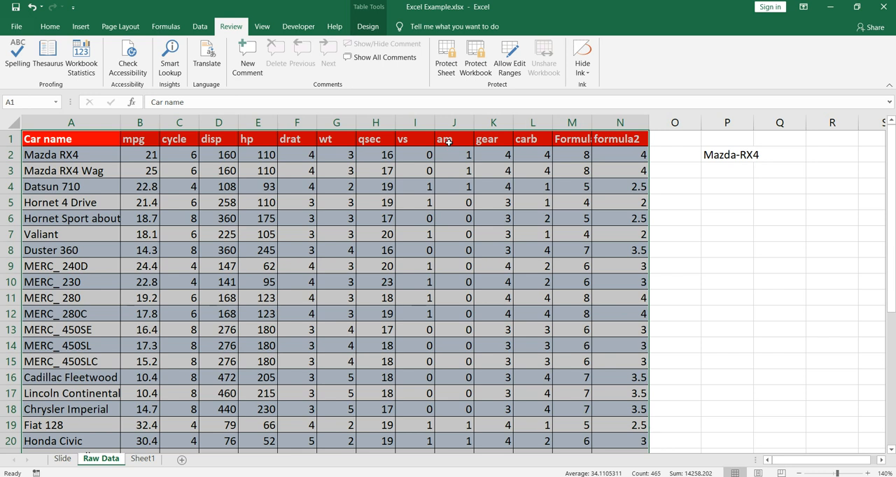
Find all cells in the selected table that contain "Mazda RX4".
{"action": "key", "text": "ctrl+f"}
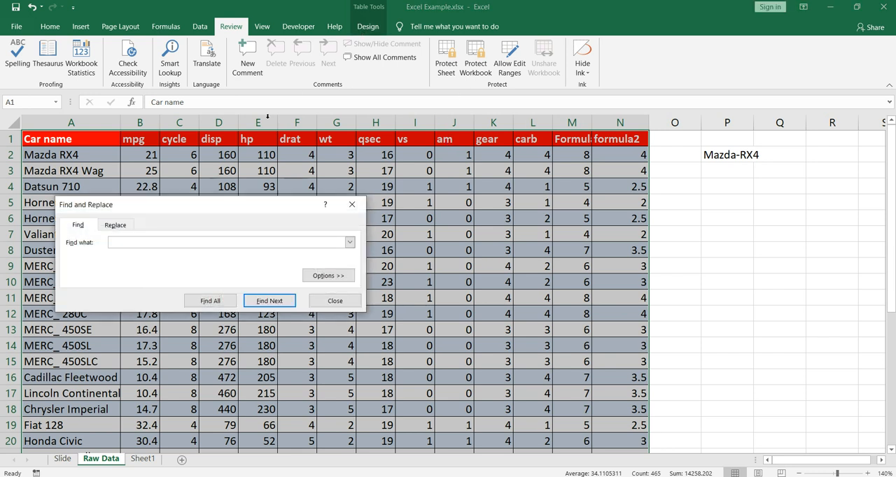
{"action": "left_click_drag", "start_coordinate": [246, 208], "coordinate": [488, 159]}
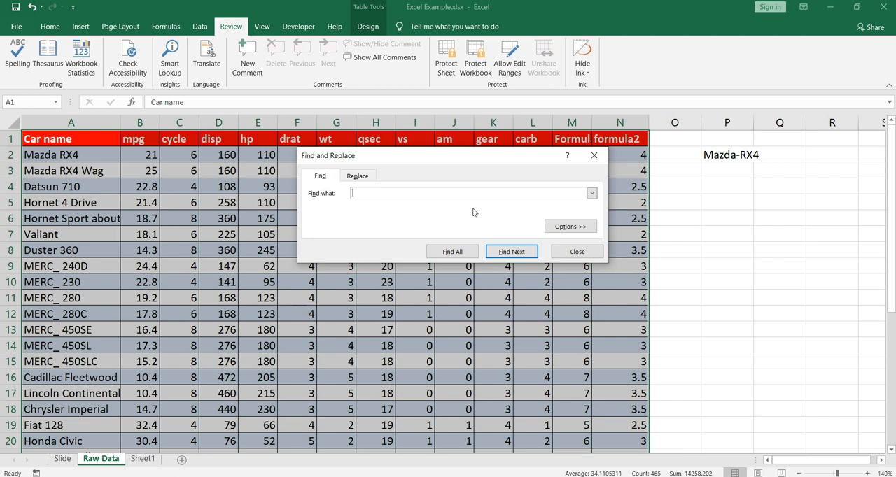
{"action": "type", "text": "Mazda RX4"}
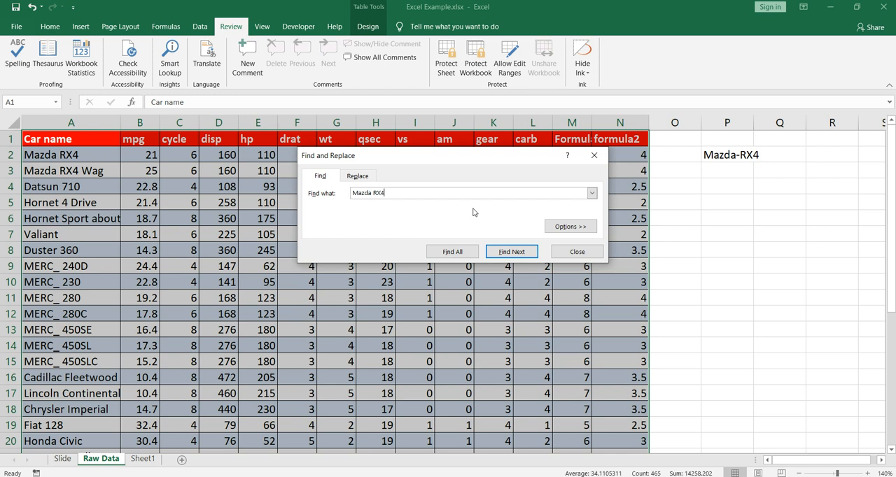
{"action": "left_click", "coordinate": [453, 252]}
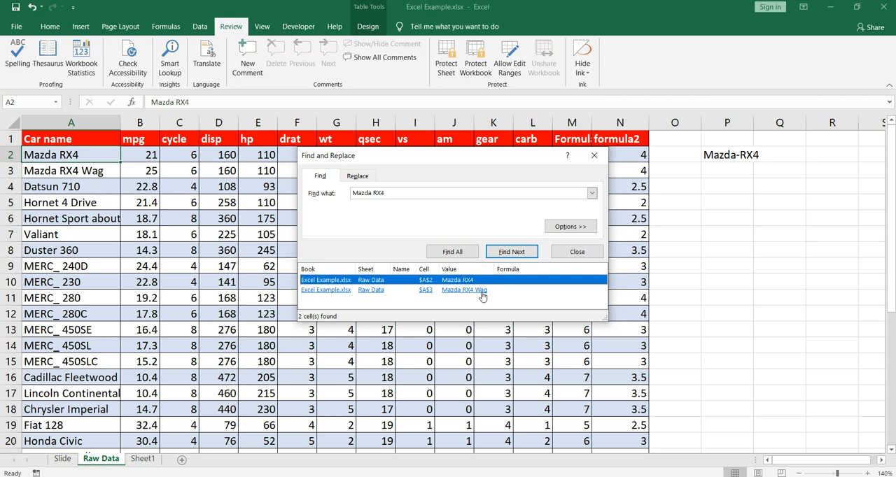
Replace "Mazda RX4" with "Mazda-RX4" in cells A2 and A3, one match at a time, using Find and Replace.
{"action": "left_click", "coordinate": [360, 176]}
{"action": "left_click_drag", "start_coordinate": [400, 194], "coordinate": [336, 193]}
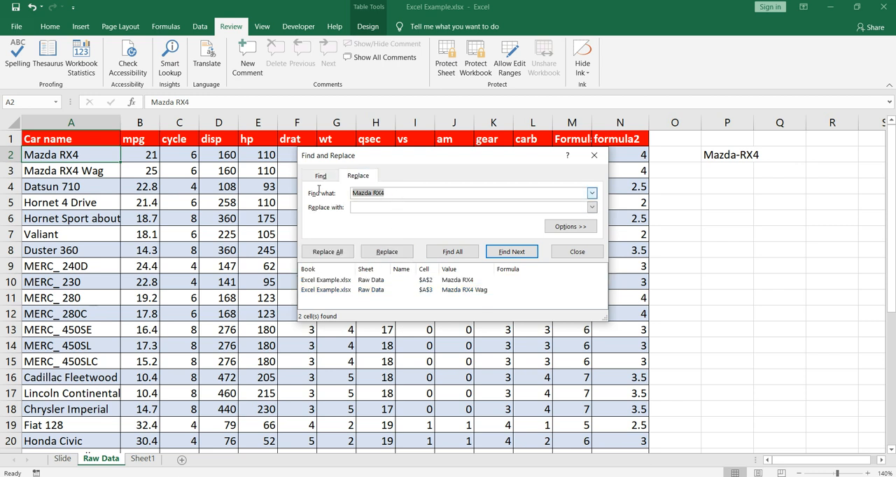
{"action": "key", "text": "BackSpace"}
{"action": "left_click", "coordinate": [591, 193]}
{"action": "left_click", "coordinate": [424, 202]}
{"action": "left_click", "coordinate": [395, 194]}
{"action": "left_click_drag", "start_coordinate": [395, 194], "coordinate": [346, 191]}
{"action": "key", "text": "ctrl+c"}
{"action": "left_click", "coordinate": [400, 208]}
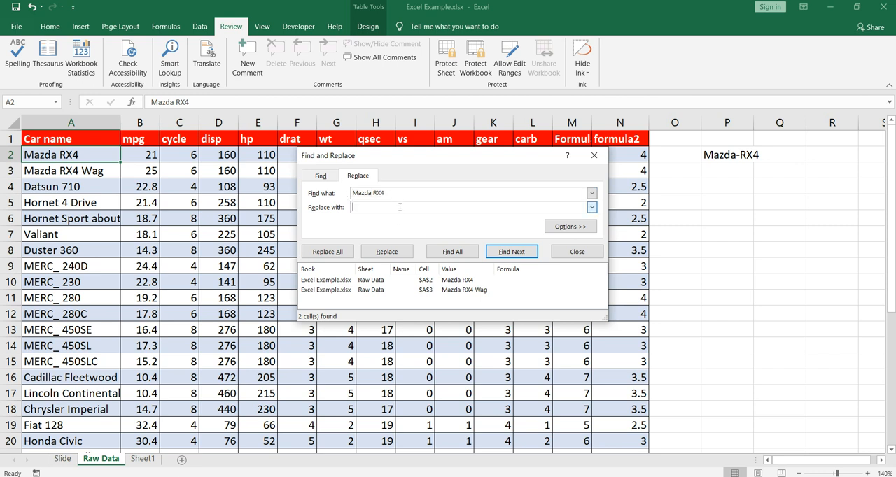
{"action": "key", "text": "ctrl+v"}
{"action": "left_click", "coordinate": [374, 208]}
{"action": "key", "text": "BackSpace"}
{"action": "type", "text": "-"}
{"action": "left_click", "coordinate": [384, 254]}
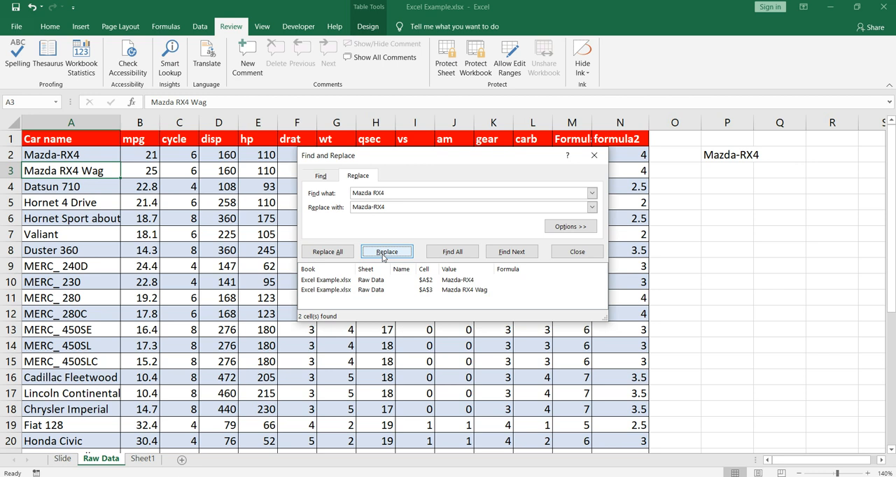
{"action": "left_click", "coordinate": [383, 256]}
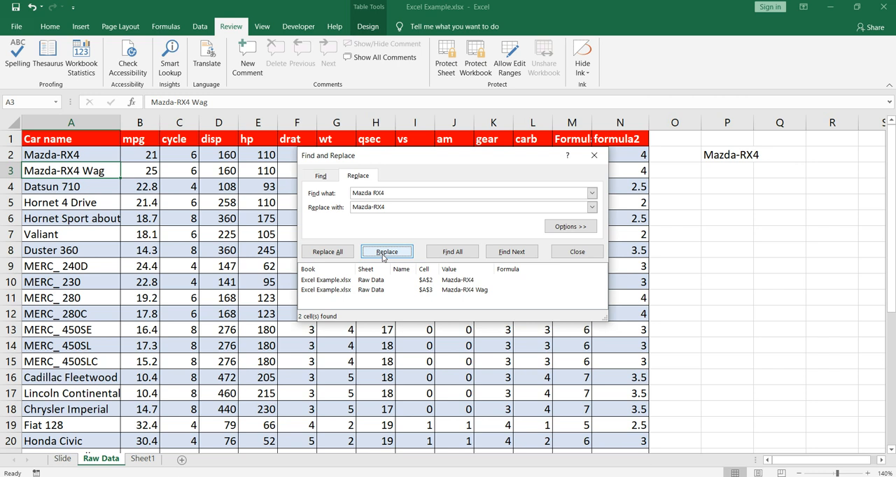
List all cells containing "MERC_", replace every occurrence with "MERC-", and close Find and Replace.
{"action": "left_click_drag", "start_coordinate": [394, 194], "coordinate": [311, 193]}
{"action": "type", "text": "MERC"}
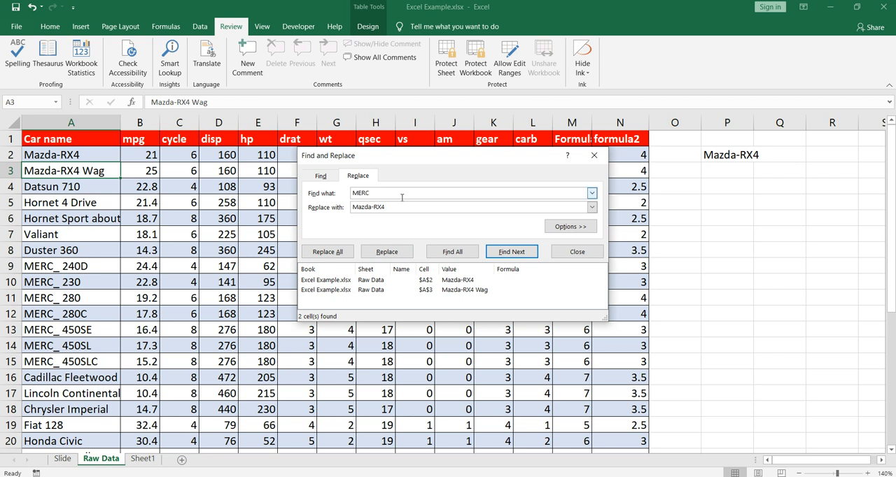
{"action": "type", "text": "_"}
{"action": "key", "text": "Tab"}
{"action": "type", "text": "MERC"}
{"action": "left_click", "coordinate": [472, 260]}
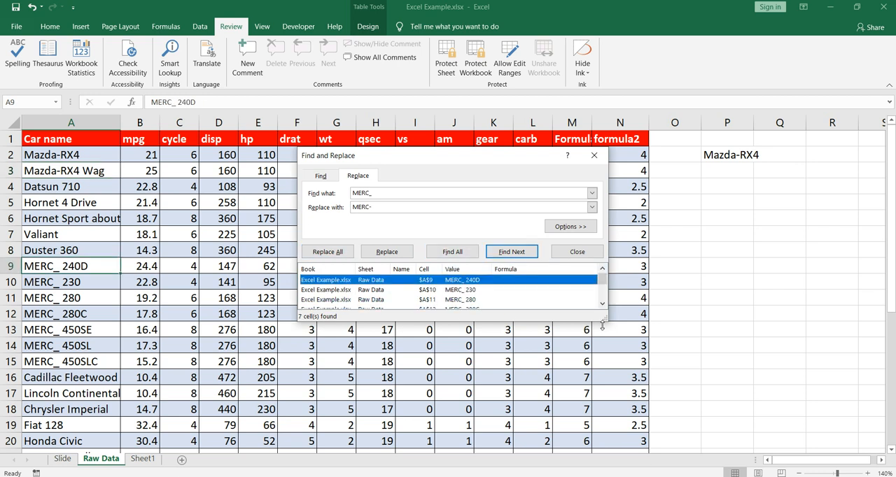
{"action": "left_click_drag", "start_coordinate": [606, 323], "coordinate": [636, 379]}
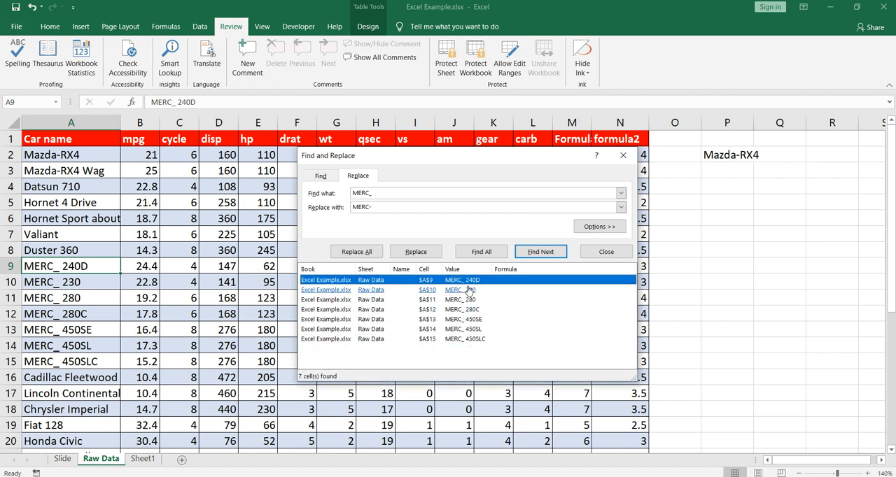
{"action": "left_click", "coordinate": [364, 254]}
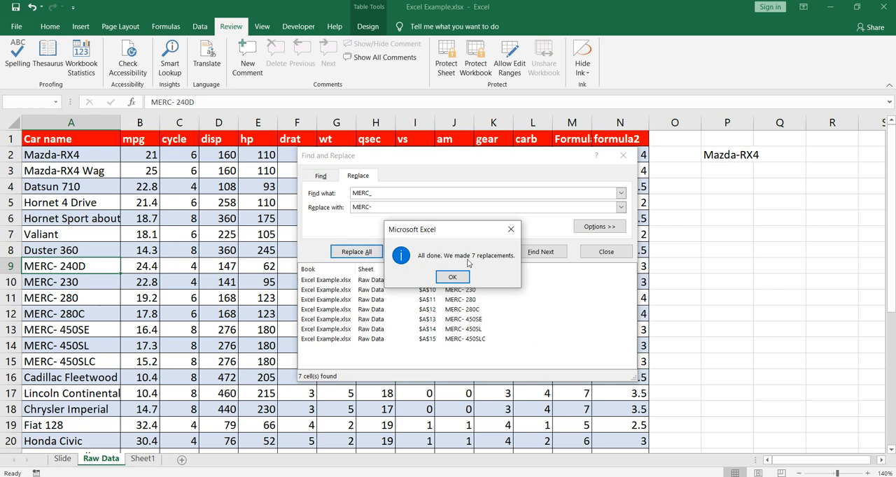
{"action": "left_click", "coordinate": [452, 278]}
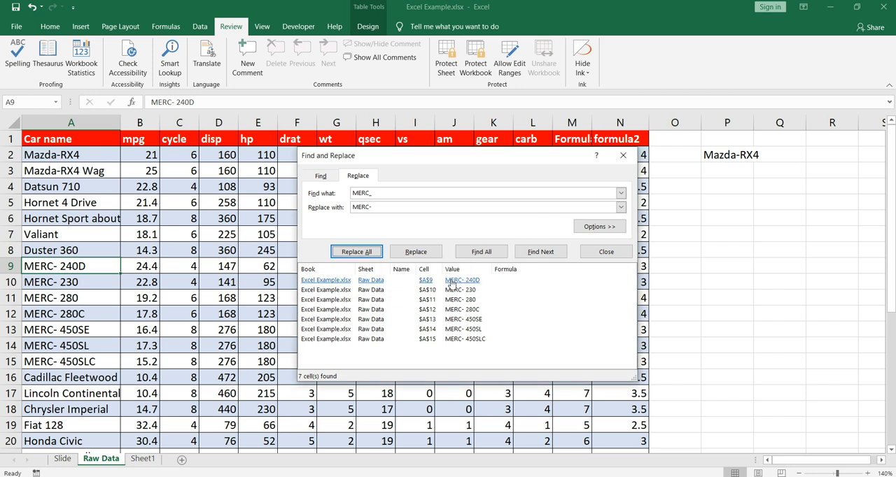
{"action": "left_click", "coordinate": [603, 253]}
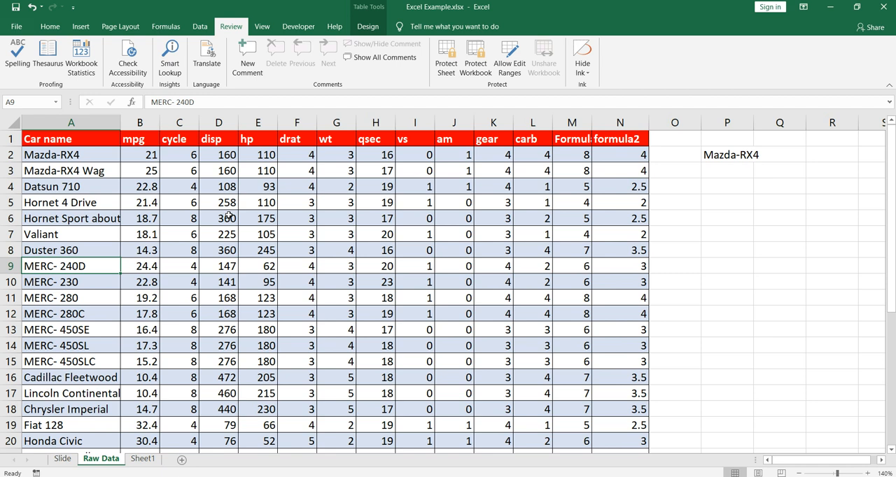
Widen column M until the full "Formula Example" header fits.
{"action": "left_click_drag", "start_coordinate": [592, 122], "coordinate": [658, 122]}
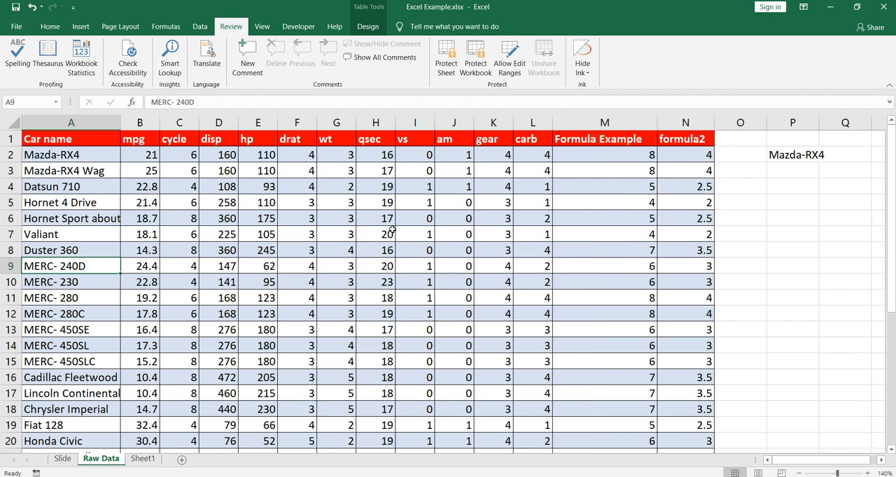
Create a copy of the Raw Data sheet at the end of the workbook.
{"action": "right_click", "coordinate": [118, 462]}
{"action": "left_click", "coordinate": [159, 364]}
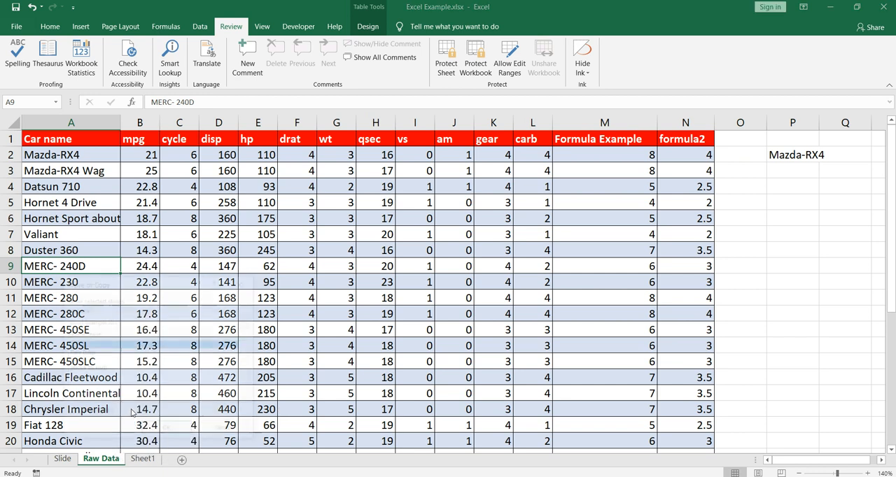
{"action": "left_click", "coordinate": [77, 413]}
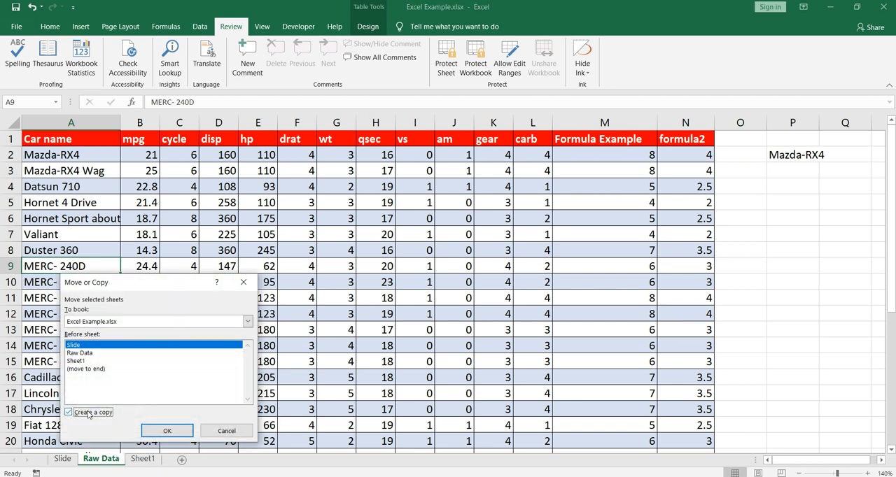
{"action": "left_click", "coordinate": [100, 371]}
{"action": "left_click", "coordinate": [167, 430]}
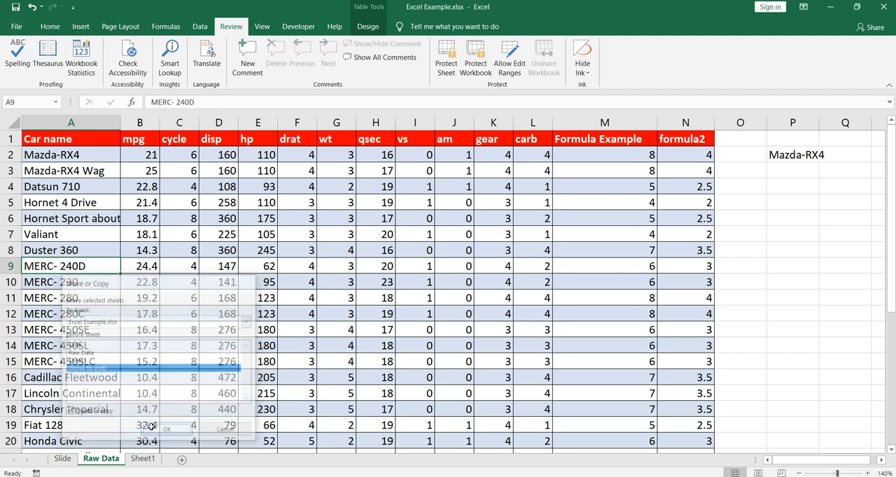
Try to copy the grouped Raw Data and Raw Data (2) sheets to the end of the workbook.
{"action": "left_click", "coordinate": [105, 459], "text": "ctrl"}
{"action": "right_click", "coordinate": [109, 457]}
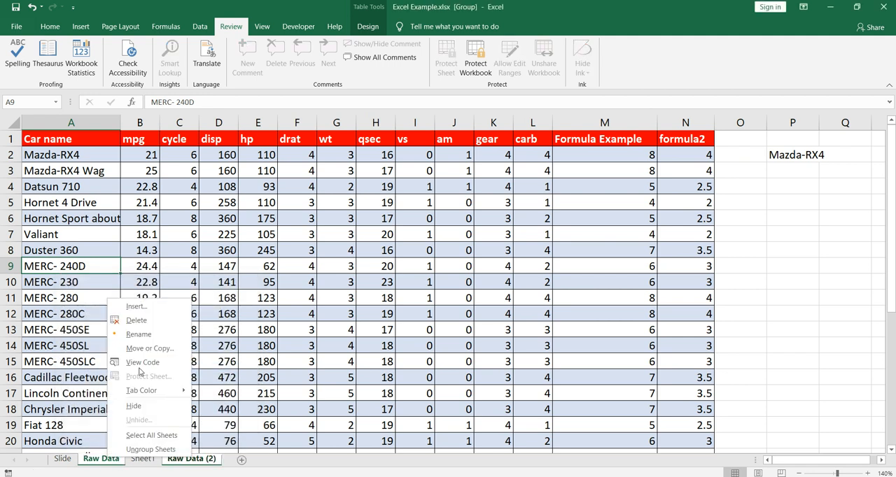
{"action": "left_click", "coordinate": [141, 349]}
{"action": "left_click", "coordinate": [79, 358]}
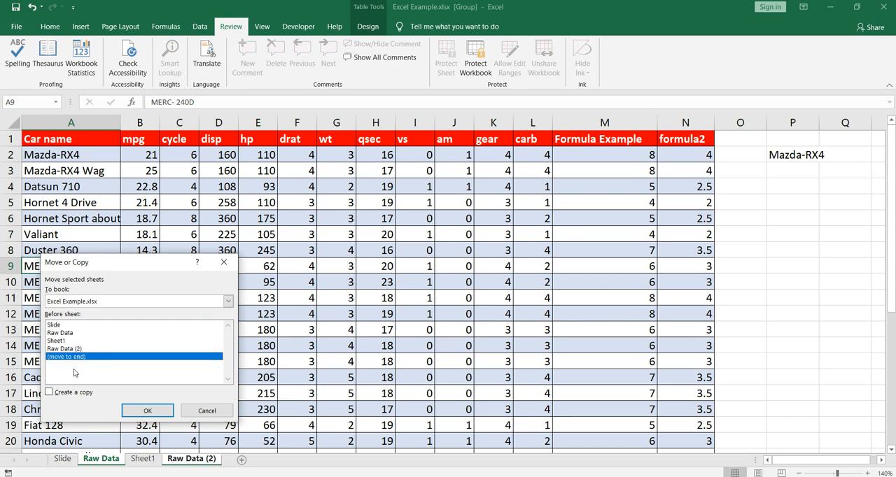
{"action": "left_click", "coordinate": [75, 395]}
{"action": "left_click", "coordinate": [147, 411]}
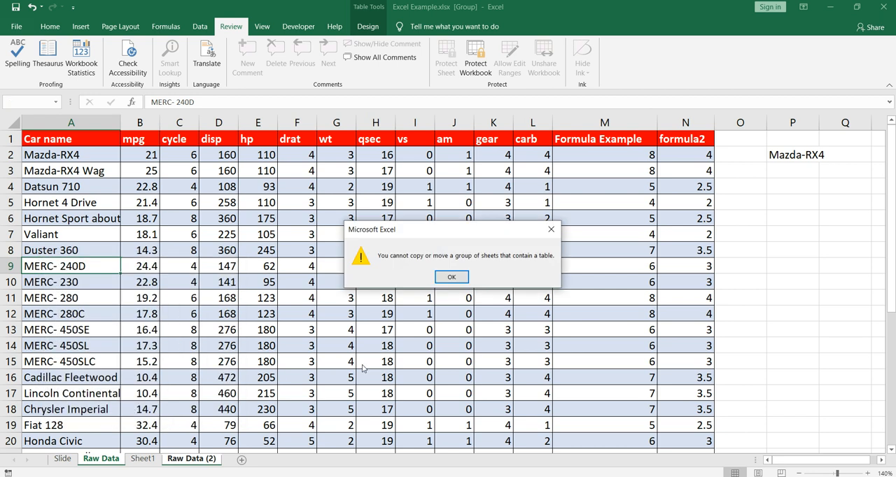
{"action": "left_click", "coordinate": [453, 279]}
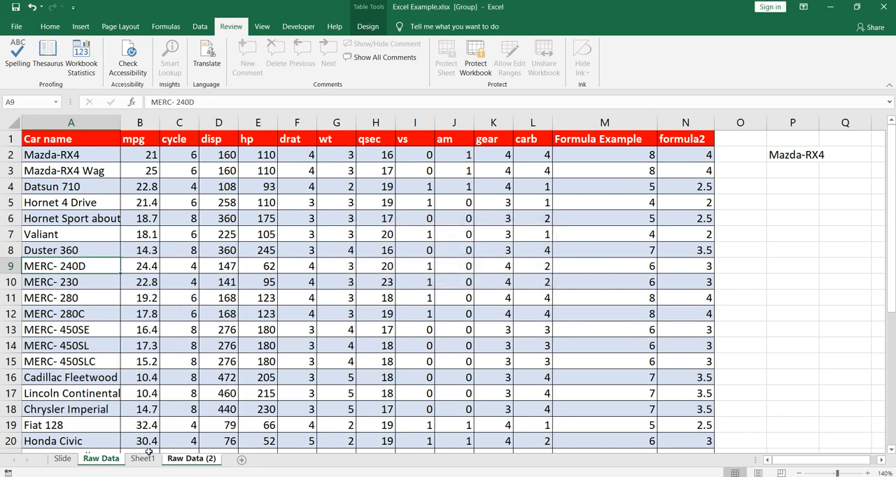
Ungroup the sheets and create a copy of Raw Data (2) at the end of the workbook.
{"action": "left_click", "coordinate": [144, 458]}
{"action": "right_click", "coordinate": [174, 460]}
{"action": "left_click", "coordinate": [222, 365]}
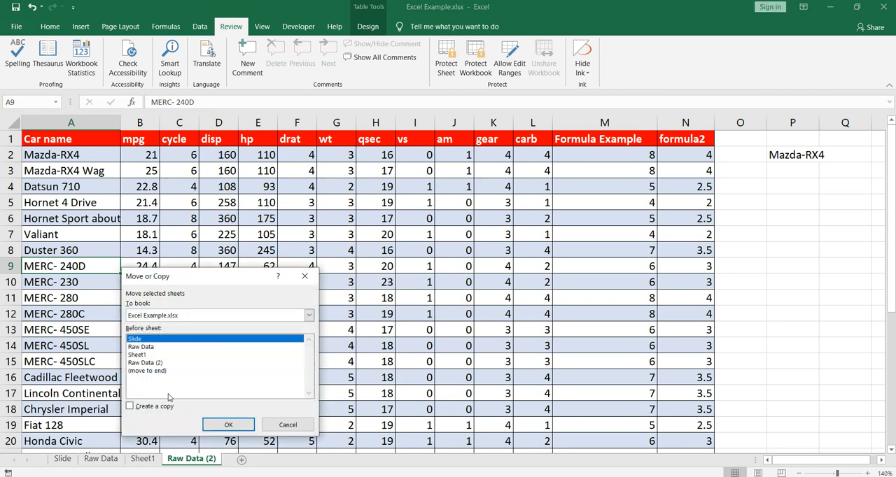
{"action": "left_click", "coordinate": [147, 371]}
{"action": "left_click", "coordinate": [130, 406]}
{"action": "left_click", "coordinate": [225, 424]}
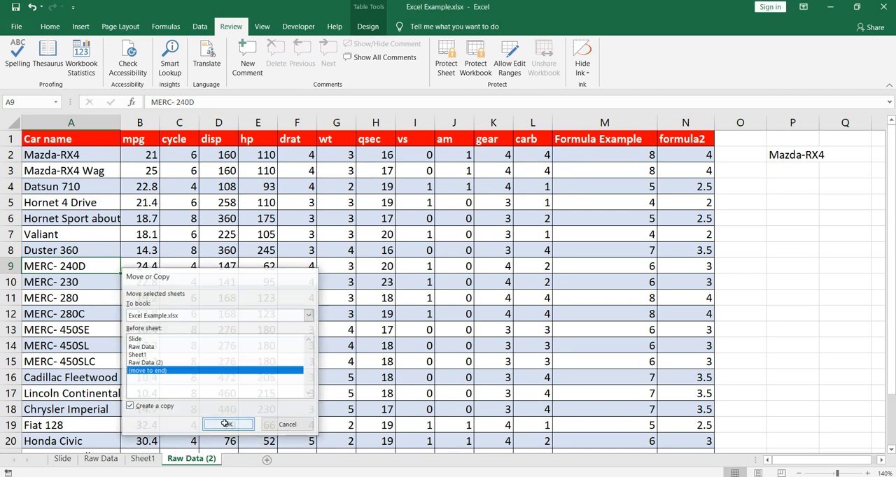
Create a copy of the Raw Data (3) sheet at the end of the workbook.
{"action": "right_click", "coordinate": [252, 460]}
{"action": "left_click", "coordinate": [287, 364]}
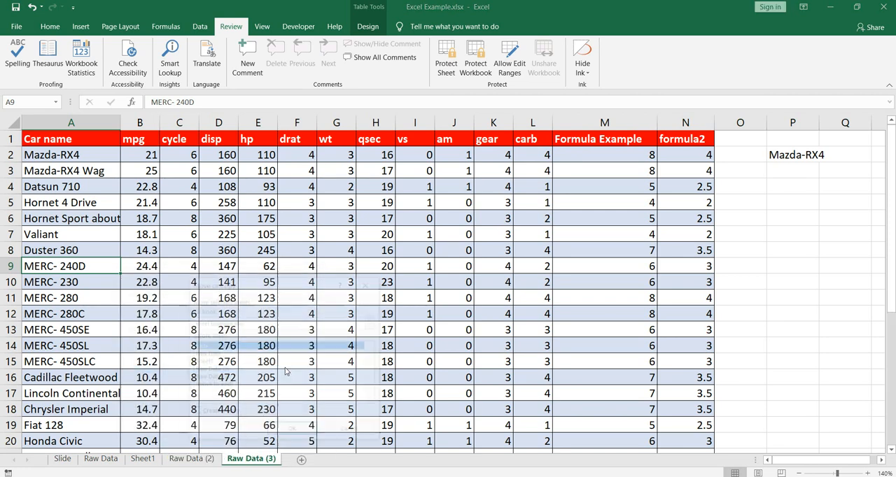
{"action": "left_click", "coordinate": [211, 387]}
{"action": "left_click", "coordinate": [201, 415]}
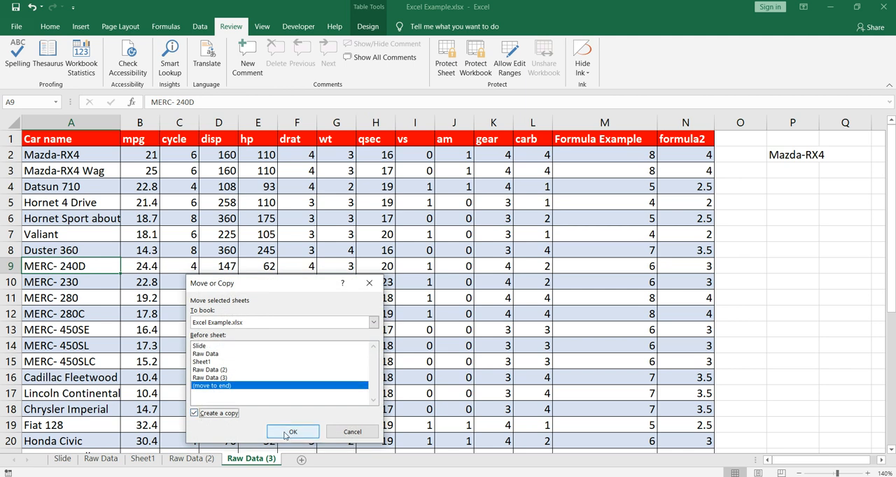
{"action": "left_click", "coordinate": [294, 431]}
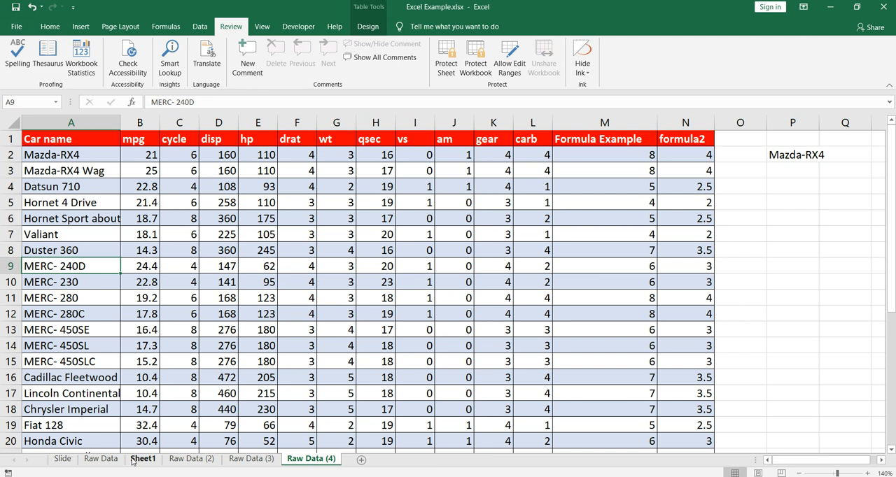
Move the Raw Data sheet directly after Sheet1 and check the spacing after the hyphen in cell A9.
{"action": "left_click", "coordinate": [118, 459]}
{"action": "left_click_drag", "start_coordinate": [130, 465], "coordinate": [168, 465]}
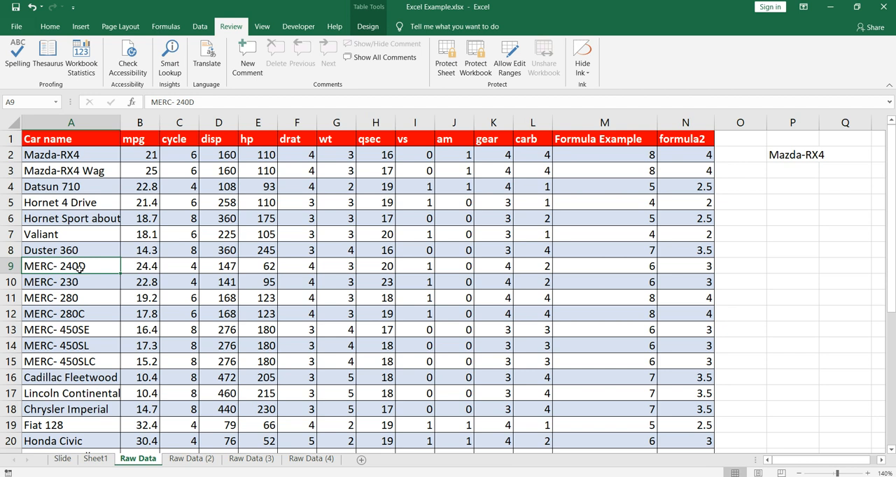
{"action": "left_click", "coordinate": [177, 101]}
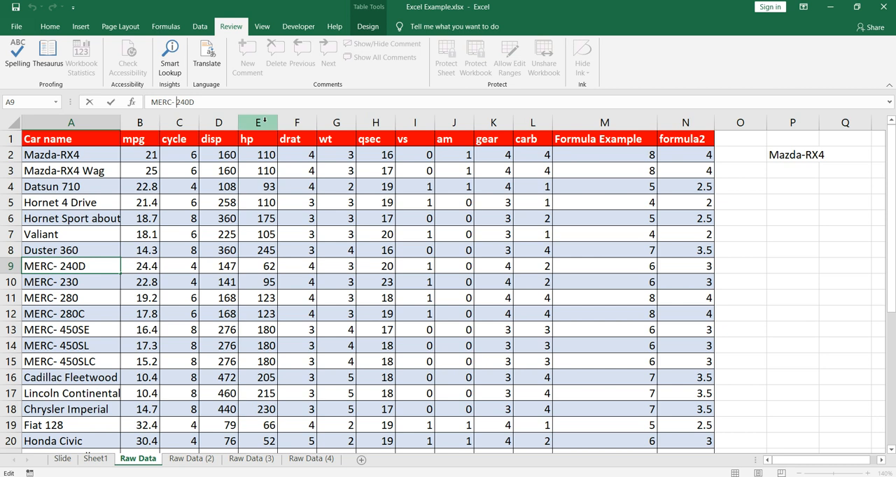
{"action": "key", "text": "Return"}
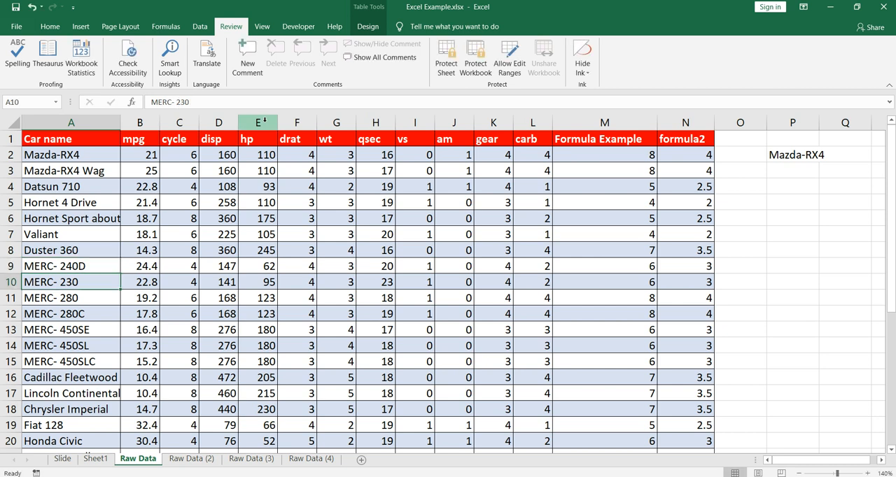
{"action": "left_click", "coordinate": [104, 268]}
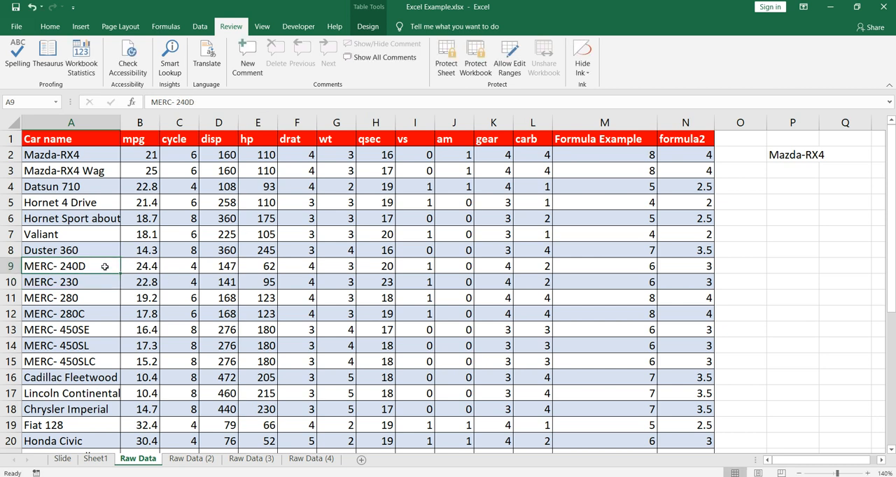
Compare the car names across Raw Data (2), Raw Data (3) and Raw Data (4), and return to the Raw Data sheet.
{"action": "left_click", "coordinate": [203, 459]}
{"action": "left_click", "coordinate": [249, 460]}
{"action": "left_click", "coordinate": [308, 460]}
{"action": "left_click", "coordinate": [251, 459]}
{"action": "left_click", "coordinate": [192, 459]}
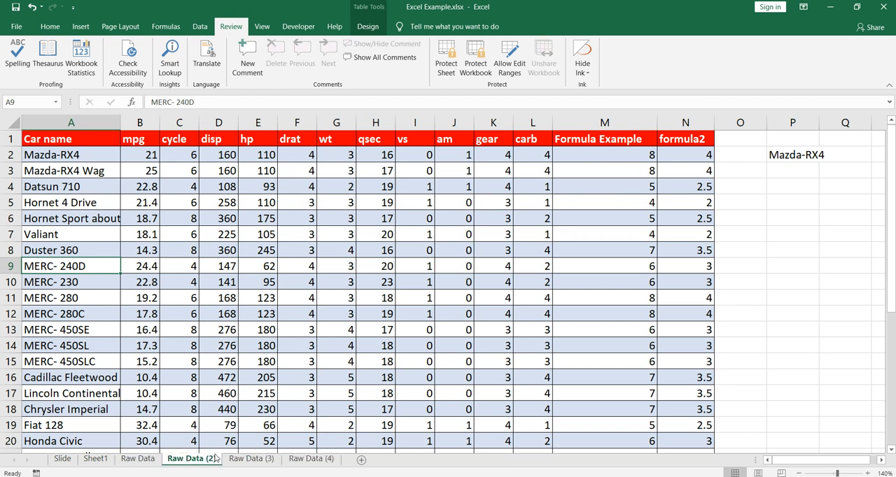
{"action": "left_click", "coordinate": [156, 460]}
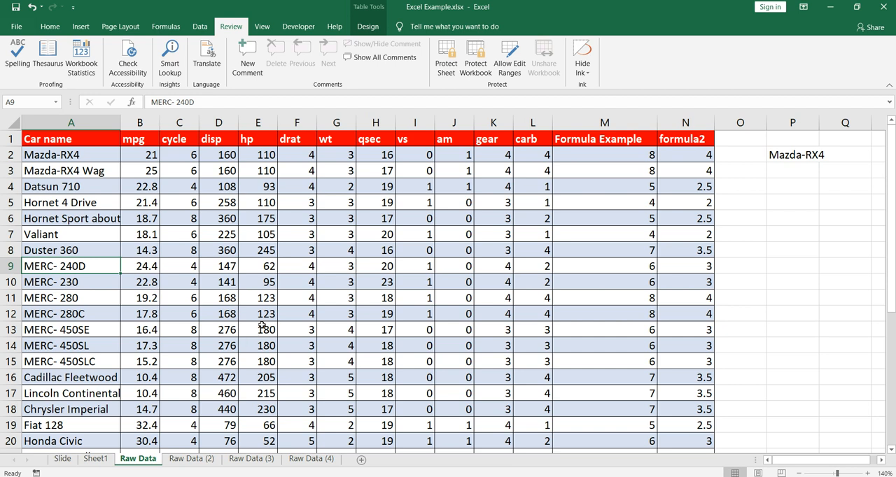
{"action": "left_click", "coordinate": [207, 460]}
{"action": "left_click", "coordinate": [232, 463]}
{"action": "left_click", "coordinate": [297, 464]}
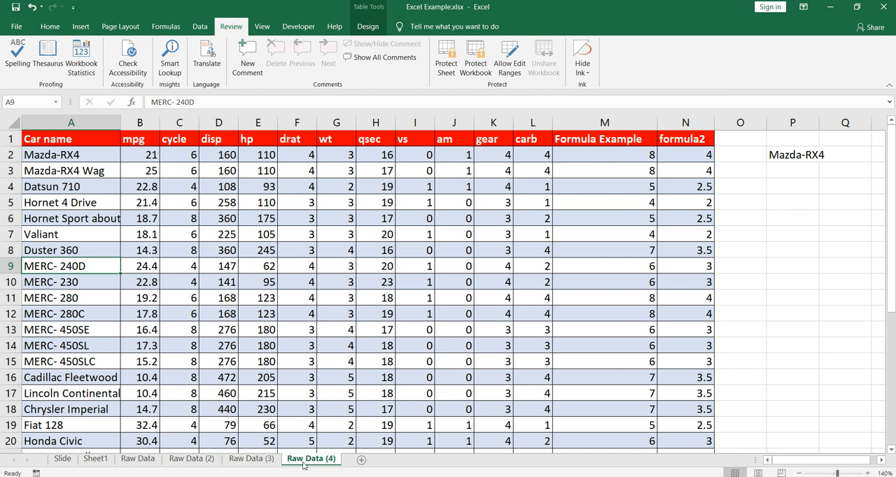
{"action": "left_click", "coordinate": [251, 465]}
{"action": "left_click", "coordinate": [211, 464]}
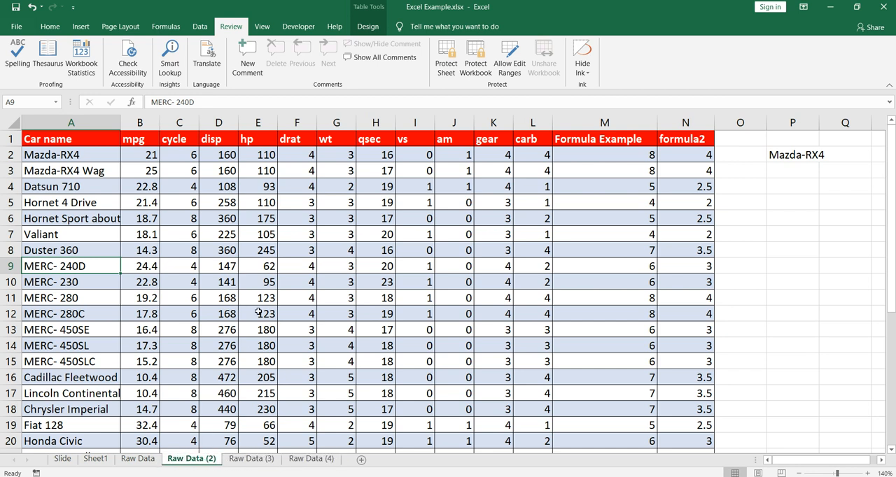
{"action": "left_click", "coordinate": [153, 463]}
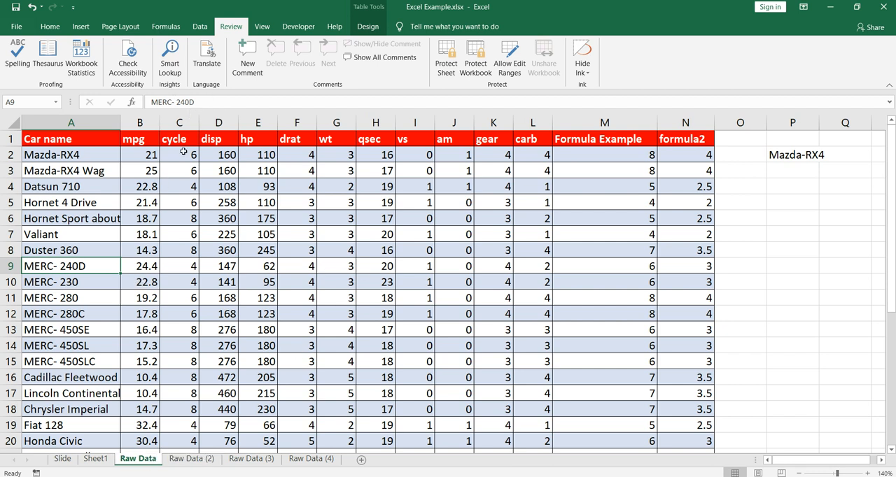
Copy cell A9 into the Find and Replace search term and trim it to "MERC- " with the trailing space.
{"action": "key", "text": "ctrl+c"}
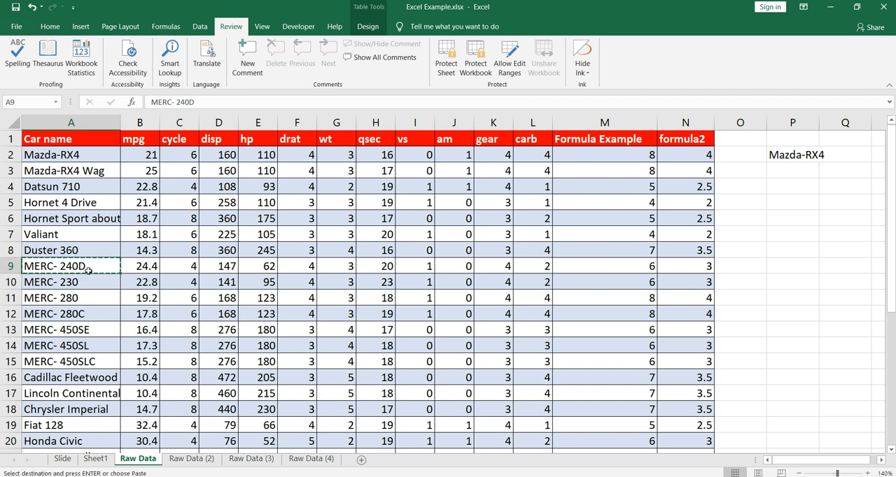
{"action": "left_click", "coordinate": [262, 241]}
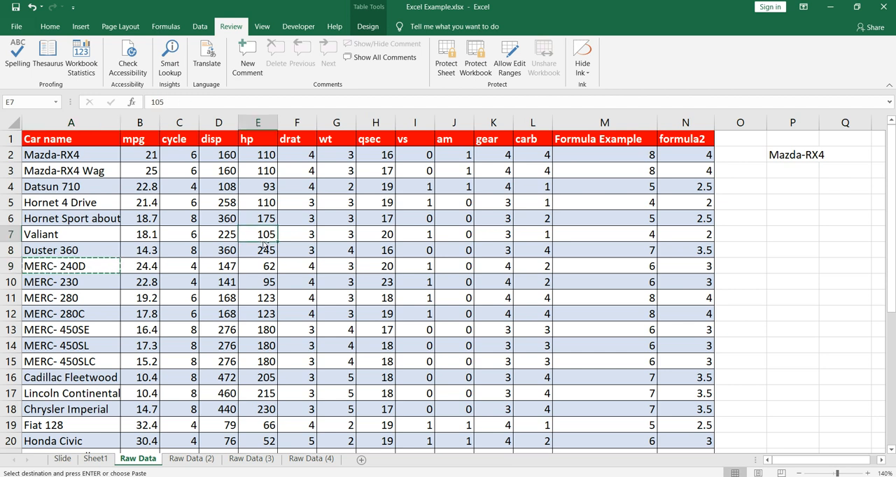
{"action": "key", "text": "ctrl+f"}
{"action": "left_click_drag", "start_coordinate": [458, 228], "coordinate": [456, 162]}
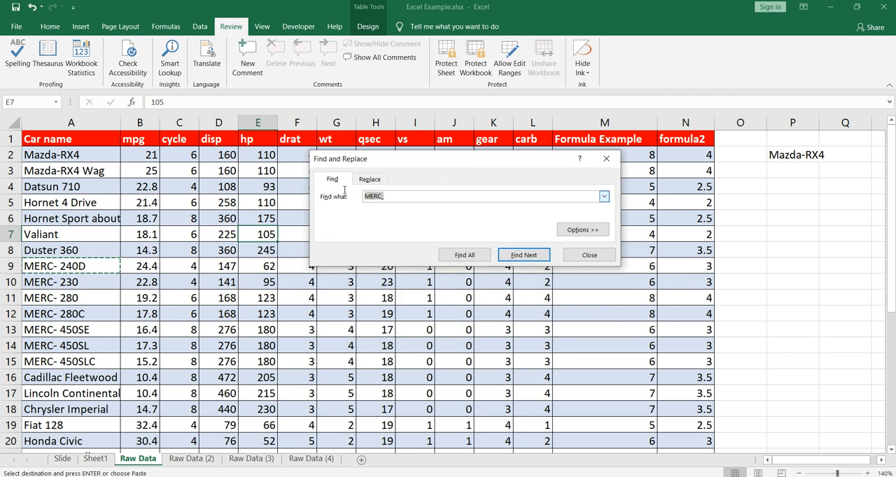
{"action": "key", "text": "ctrl+v"}
{"action": "key", "text": "BackSpace"}
{"action": "key", "text": "BackSpace"}
{"action": "key", "text": "BackSpace"}
{"action": "key", "text": "BackSpace"}
Set the replacement text to "MERC-" without a trailing space.
{"action": "key", "text": "ctrl+h"}
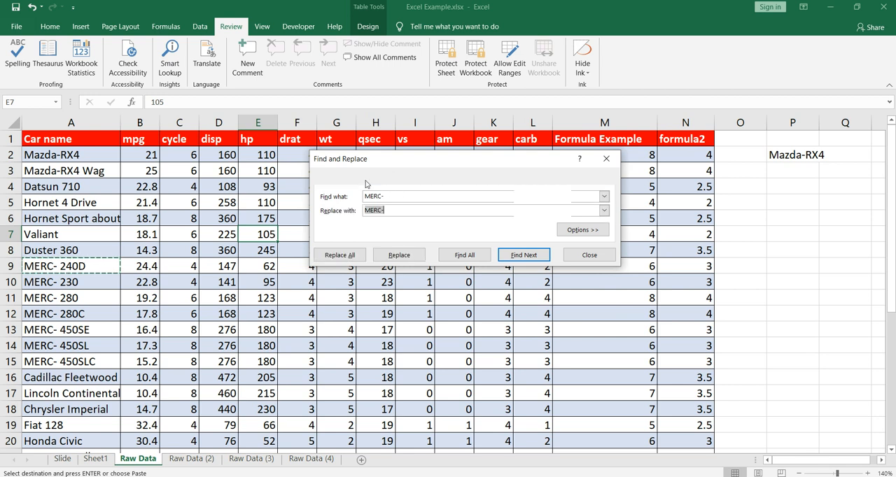
{"action": "left_click", "coordinate": [398, 210]}
{"action": "left_click_drag", "start_coordinate": [398, 210], "coordinate": [353, 208]}
{"action": "type", "text": "MERC- 2"}
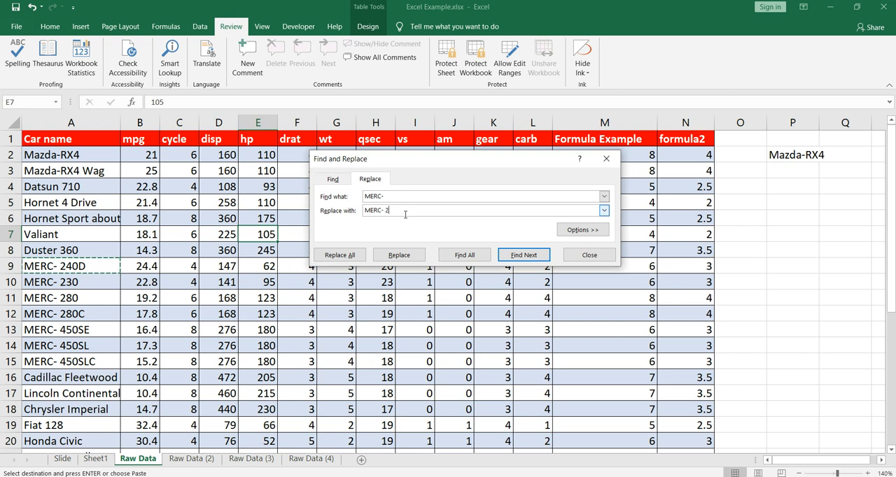
{"action": "key", "text": "BackSpace"}
Expand the replace options and set the search scope to Workbook, keeping the lookup in Formulas.
{"action": "left_click", "coordinate": [568, 230]}
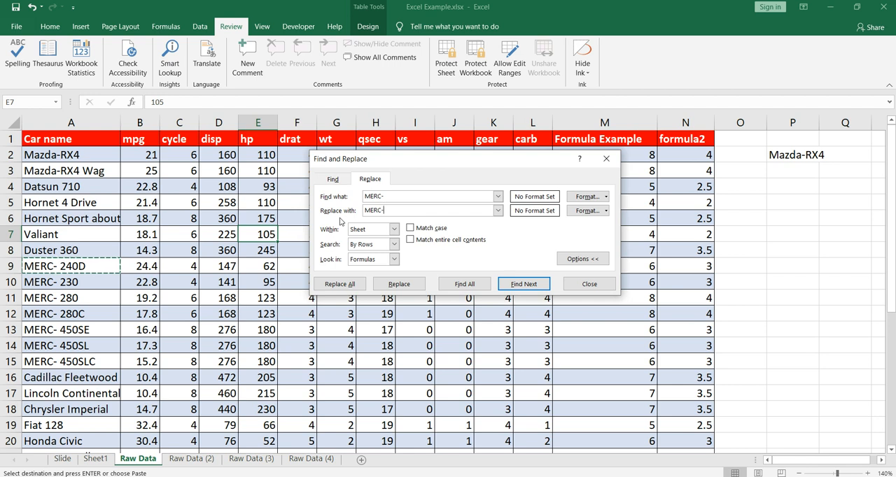
{"action": "left_click", "coordinate": [394, 229]}
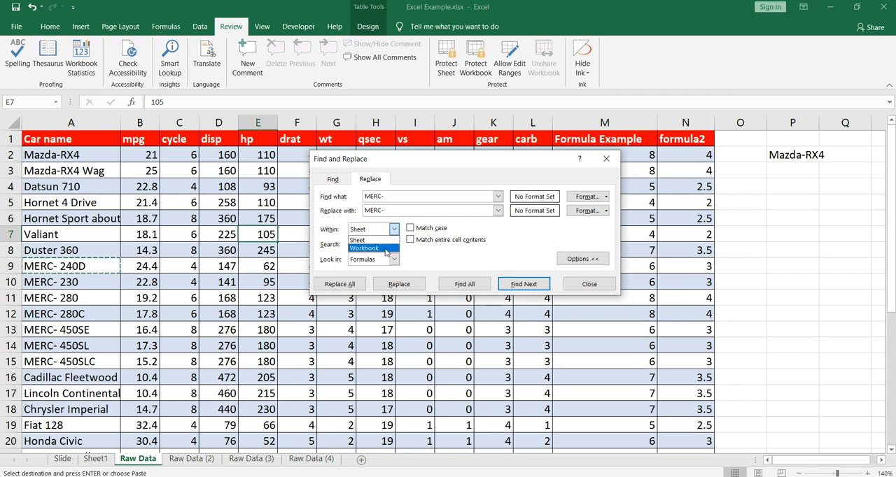
{"action": "left_click", "coordinate": [385, 249]}
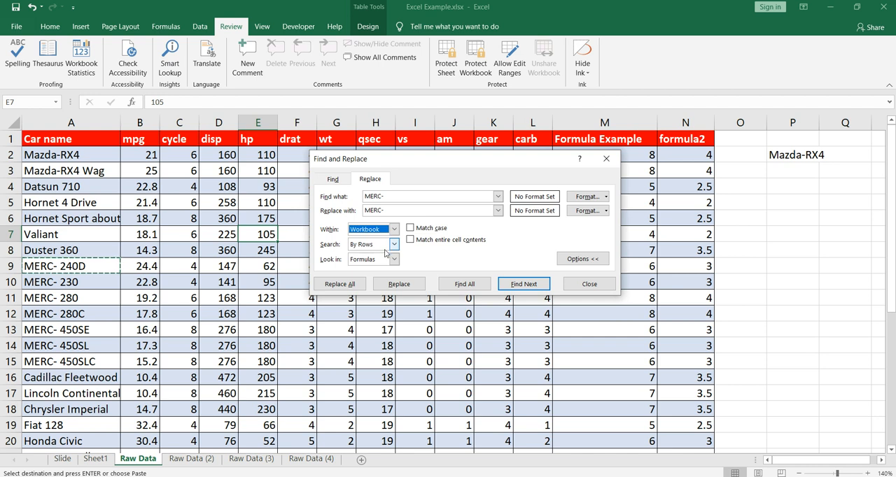
{"action": "left_click", "coordinate": [388, 197]}
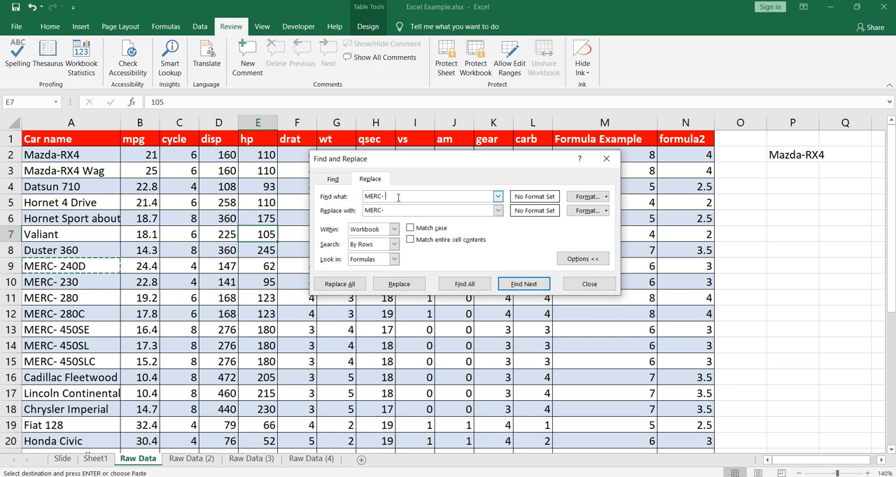
{"action": "left_click", "coordinate": [386, 211]}
{"action": "left_click", "coordinate": [395, 259]}
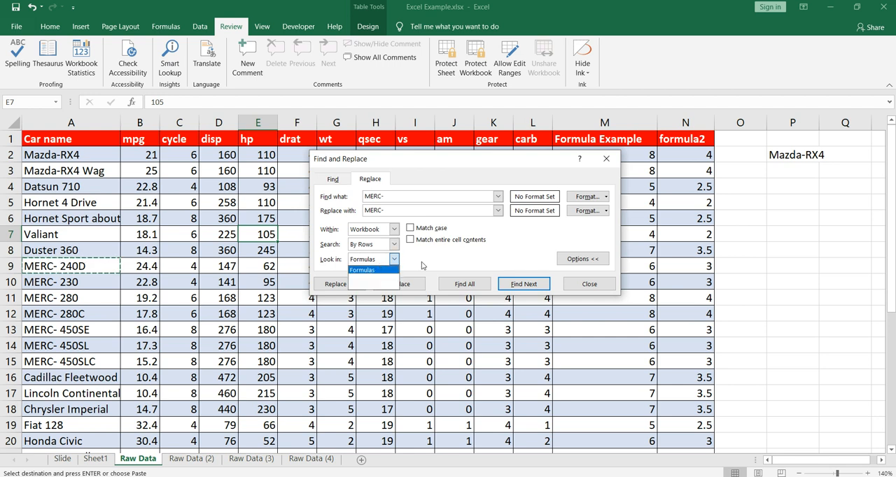
{"action": "left_click", "coordinate": [422, 265]}
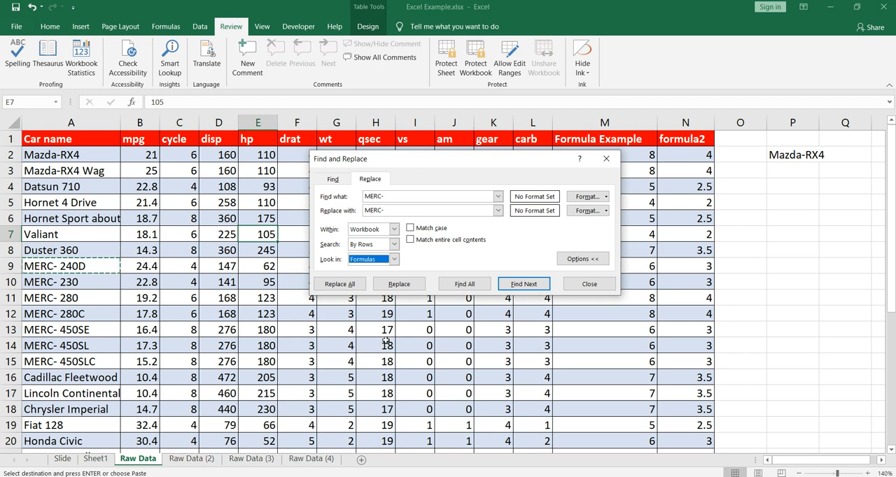
Replace every "MERC- " with "MERC-" throughout the workbook and close Find and Replace.
{"action": "left_click", "coordinate": [352, 286]}
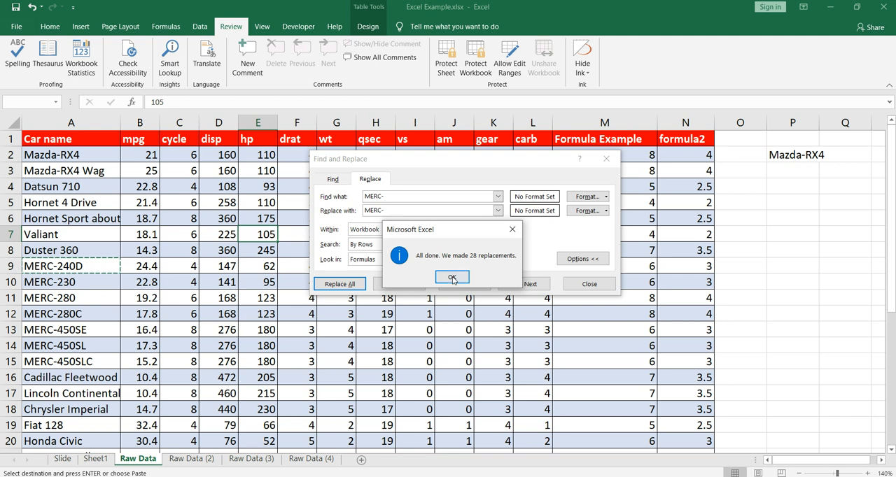
{"action": "left_click", "coordinate": [452, 277]}
{"action": "left_click", "coordinate": [590, 284]}
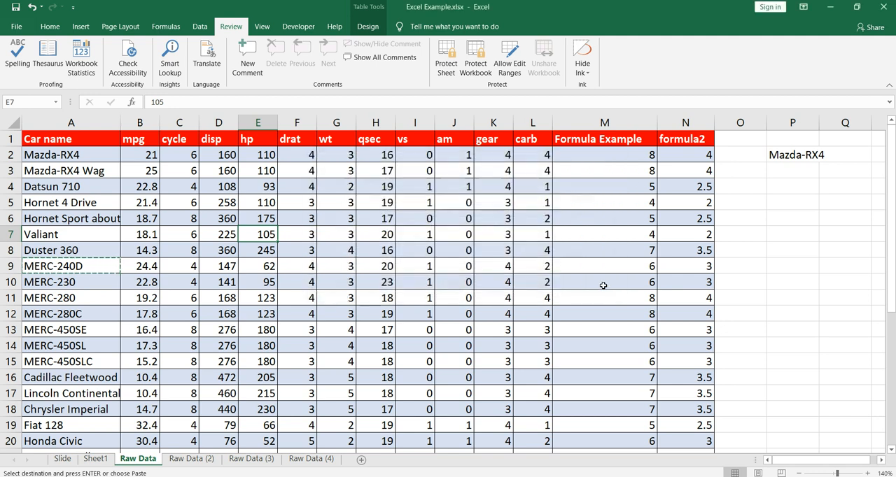
Check the MERC car names in cell A9 and below on Raw Data and on each of its three copies.
{"action": "left_click", "coordinate": [100, 284]}
{"action": "left_click", "coordinate": [87, 268]}
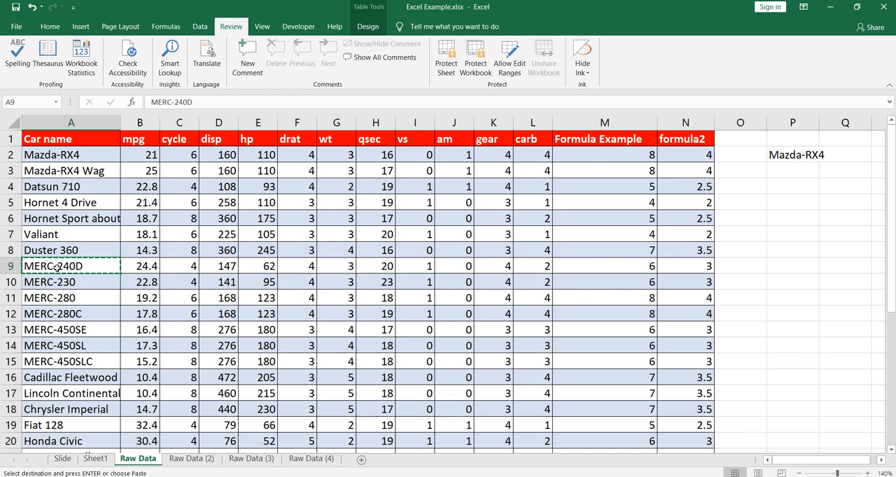
{"action": "left_click", "coordinate": [199, 460]}
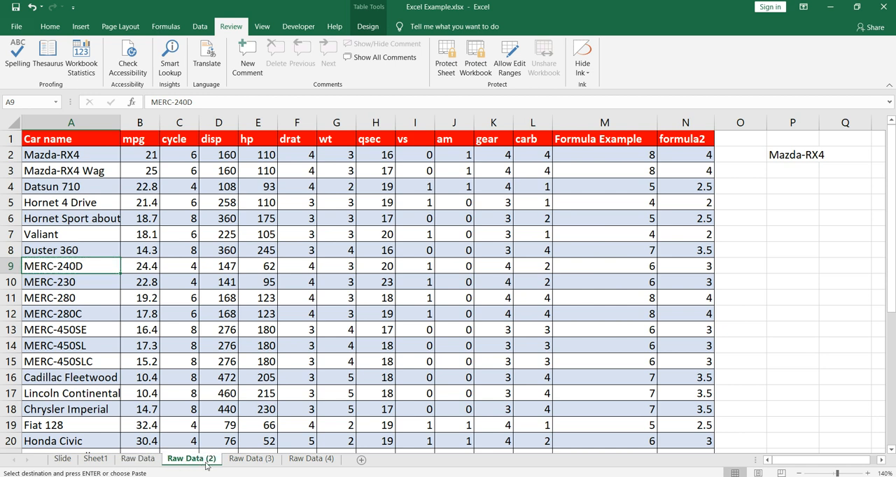
{"action": "left_click", "coordinate": [261, 461]}
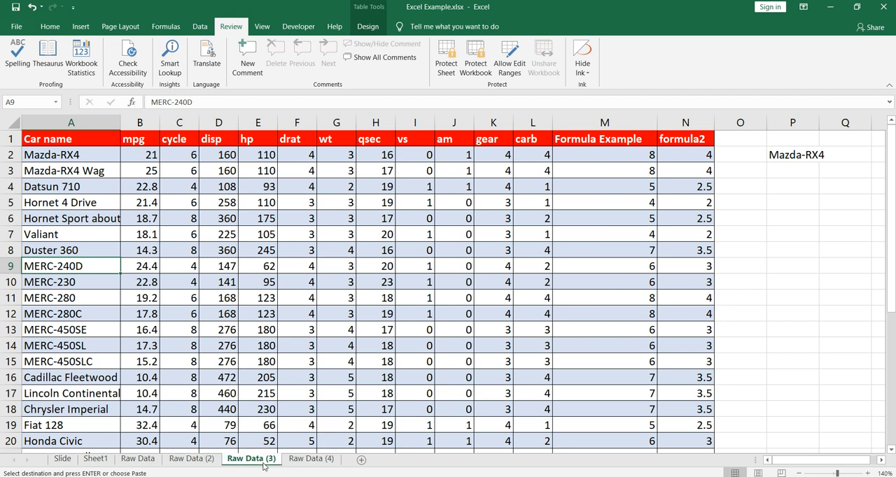
{"action": "left_click", "coordinate": [327, 460]}
{"action": "left_click", "coordinate": [266, 465]}
{"action": "left_click", "coordinate": [199, 462]}
{"action": "left_click", "coordinate": [158, 462]}
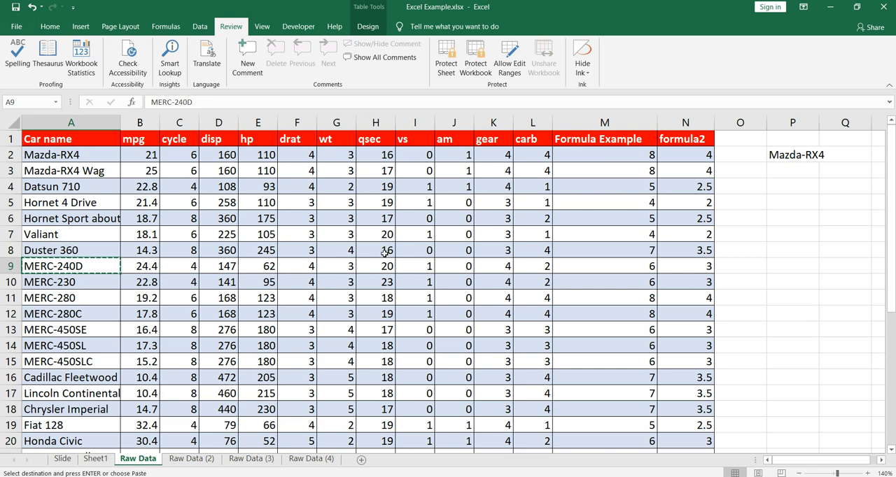
{"action": "left_click", "coordinate": [383, 261]}
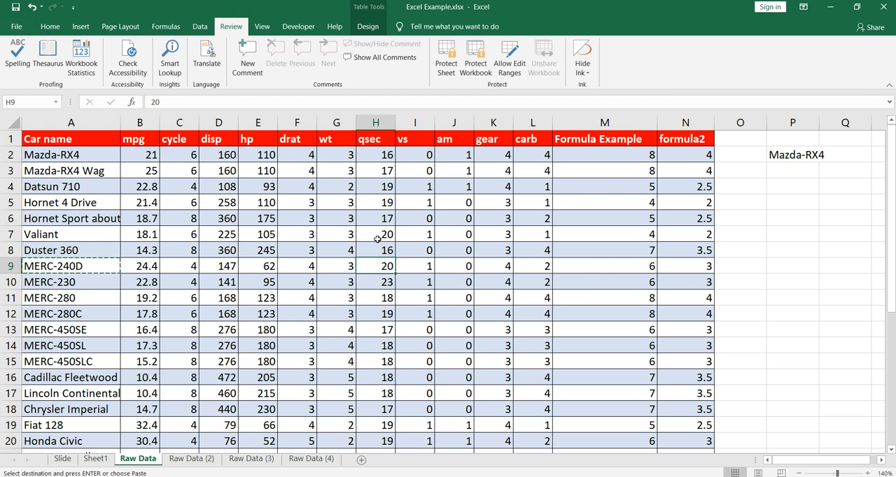
{"action": "left_click", "coordinate": [327, 246]}
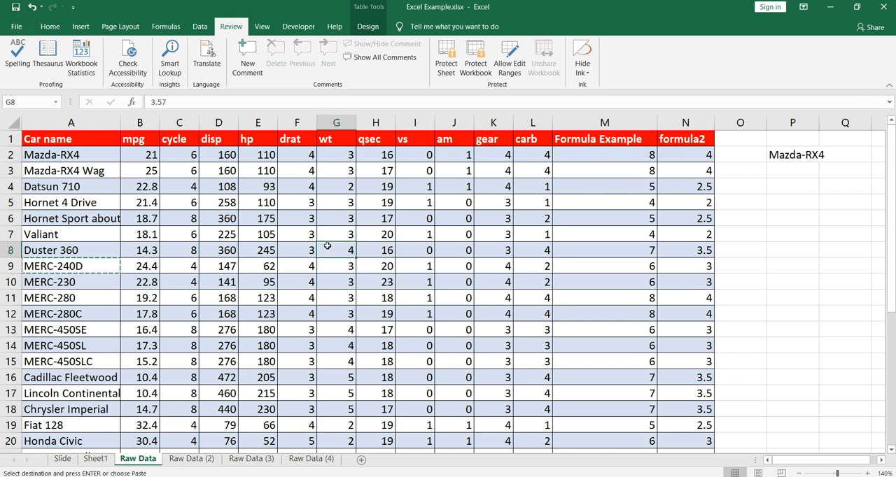